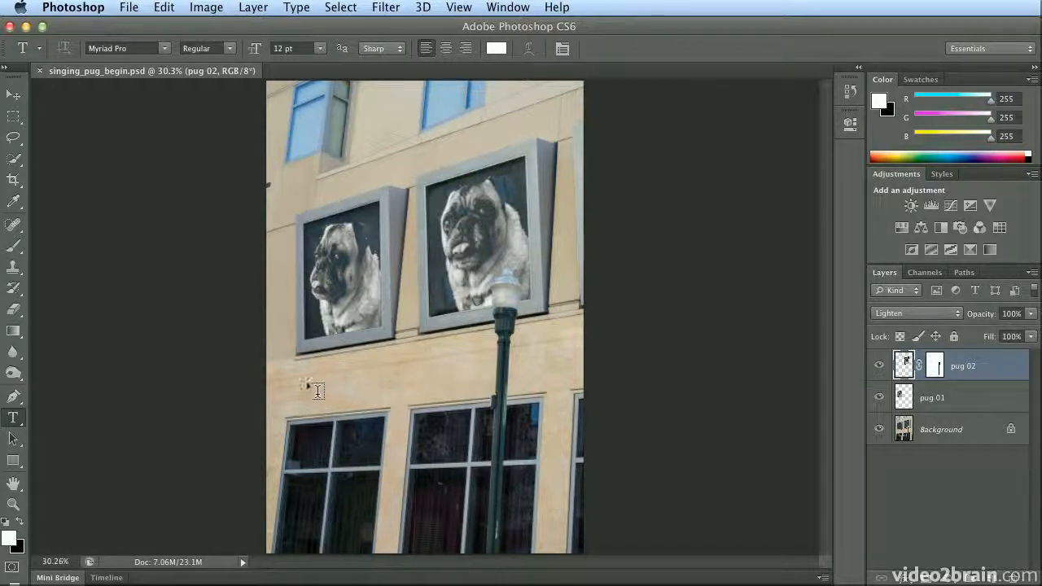
- Add the point text "The Singing Pug" on the wall below the smaller pug frame
left_click(292, 379)
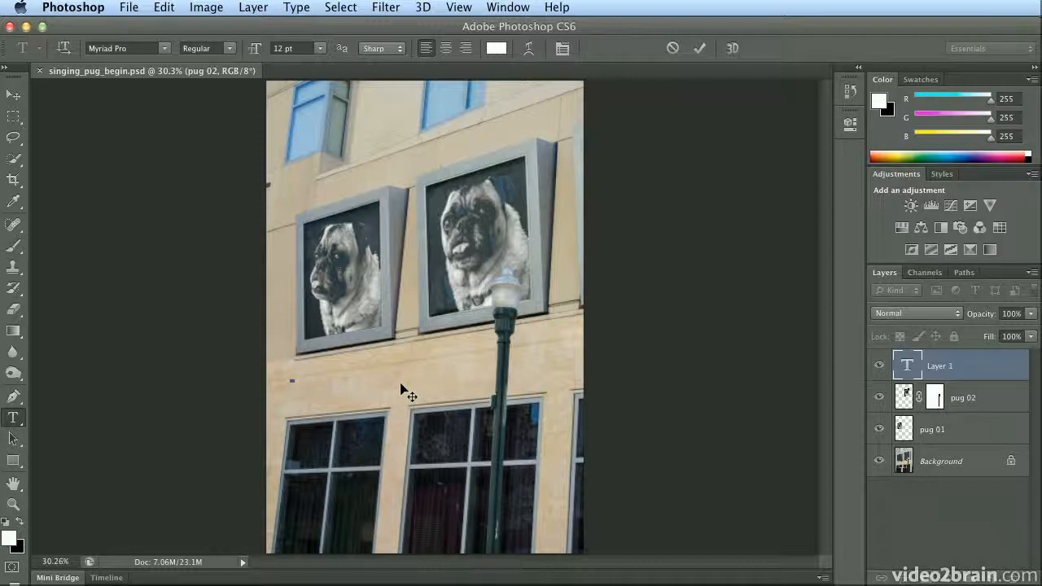
type("The")
key("super+plus")
key("super+plus")
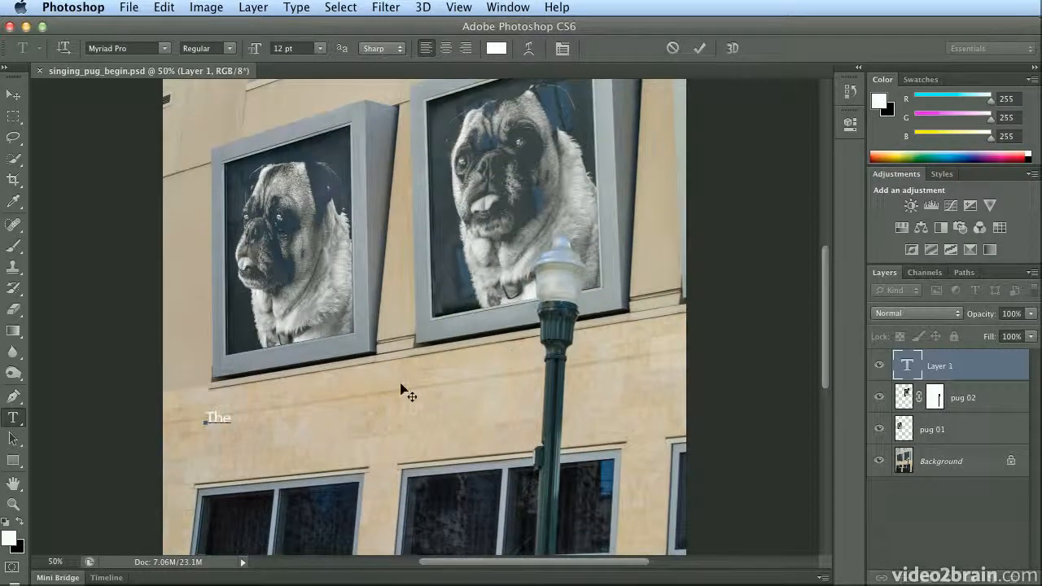
type("Singing Pug")
- Set the whole sign text to the Trajan Pro font at 31 pt
key("super+a")
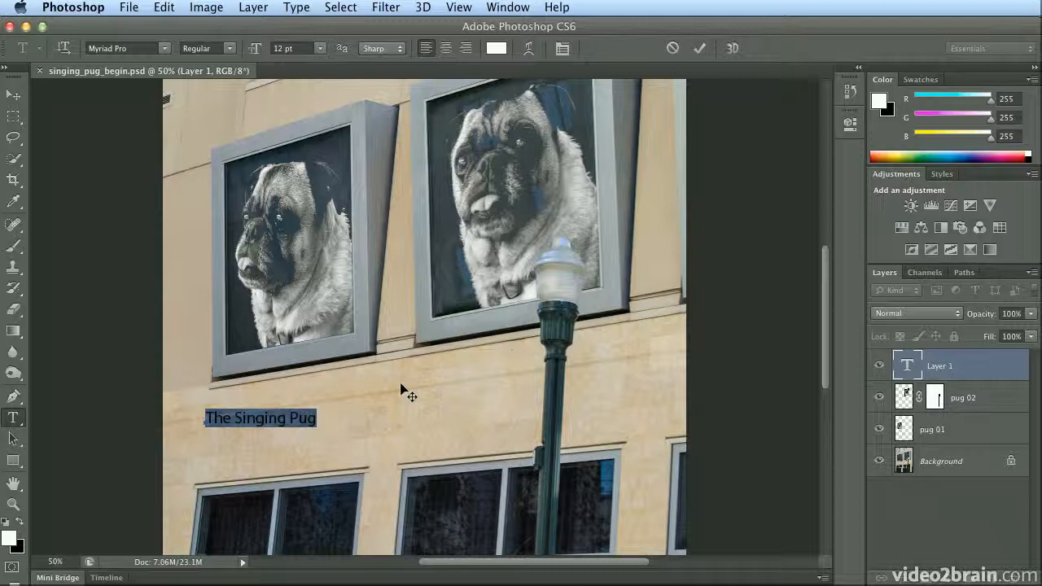
left_click(148, 49)
type("Rockwell")
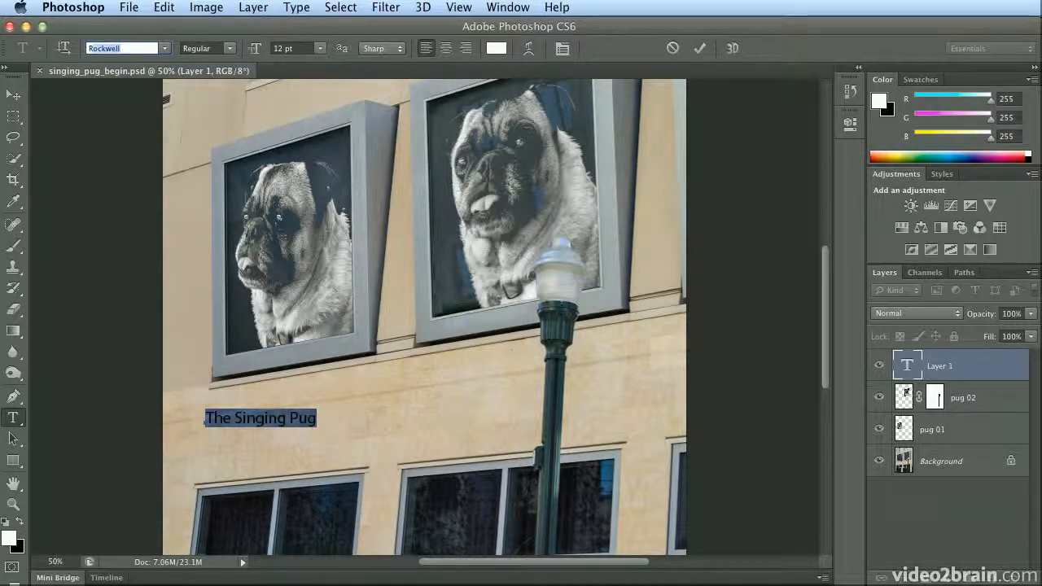
left_click(166, 49)
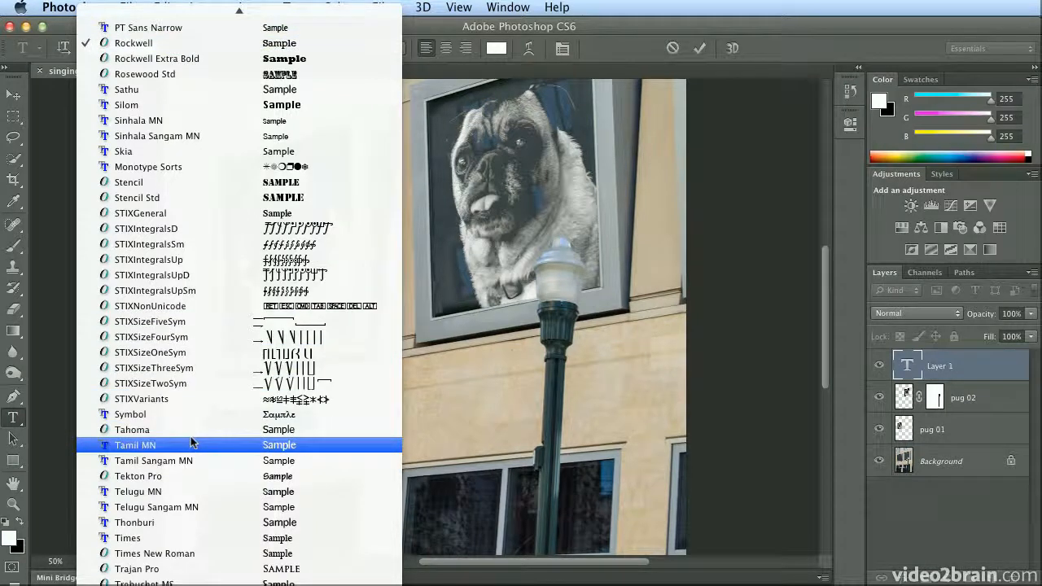
left_click(196, 569)
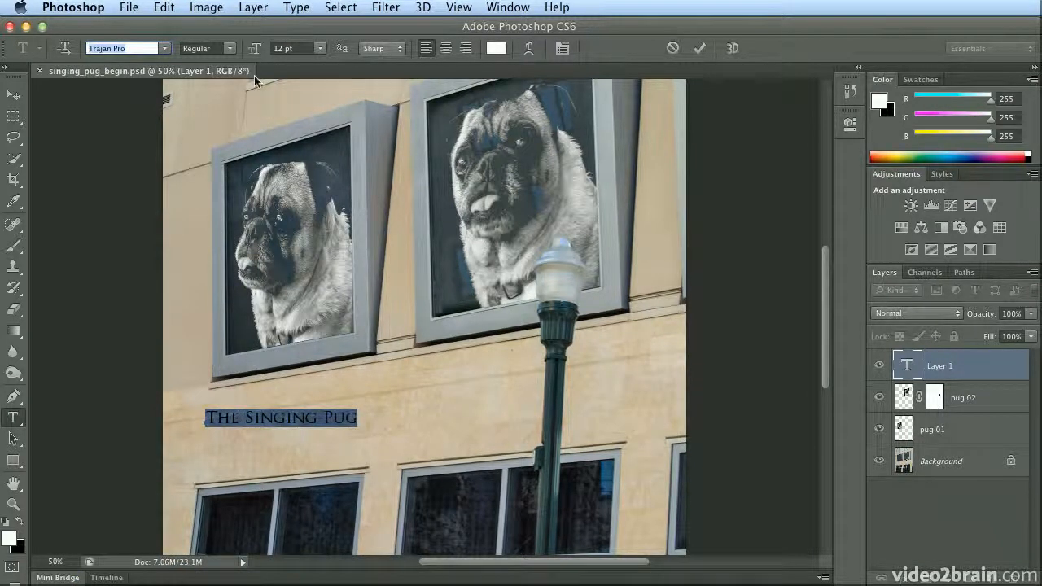
left_click_drag(251, 47, 267, 38)
key("shift+Tab")
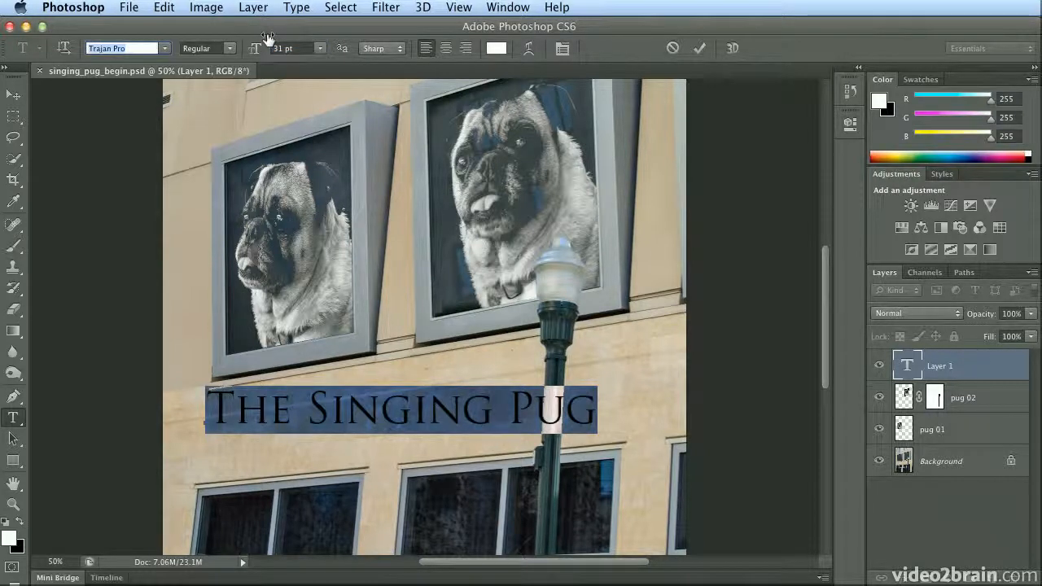
- Warp the text with the Rise style, using 0% bend and +5% horizontal distortion
left_click(525, 48)
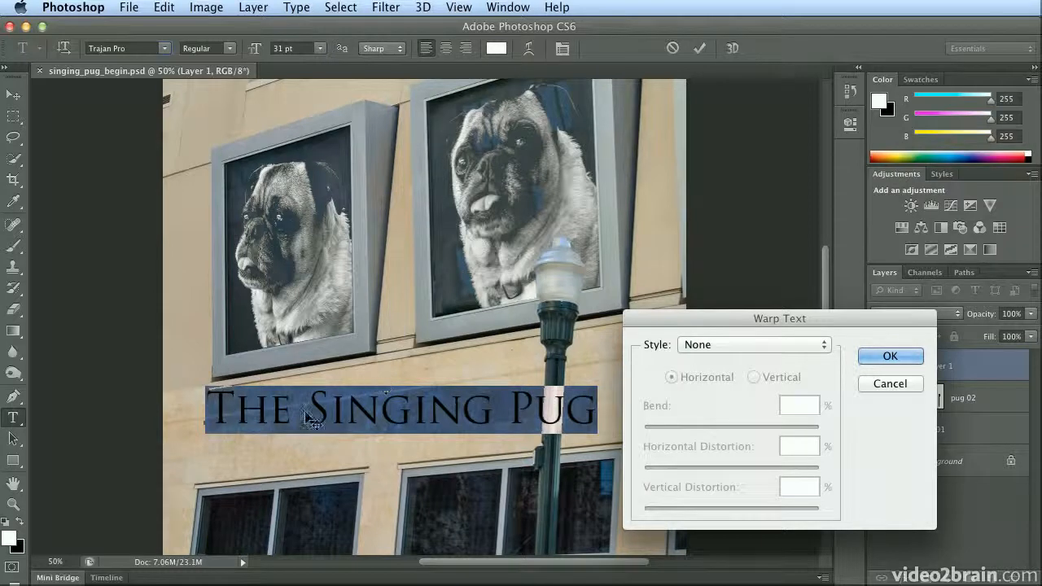
left_click(705, 346)
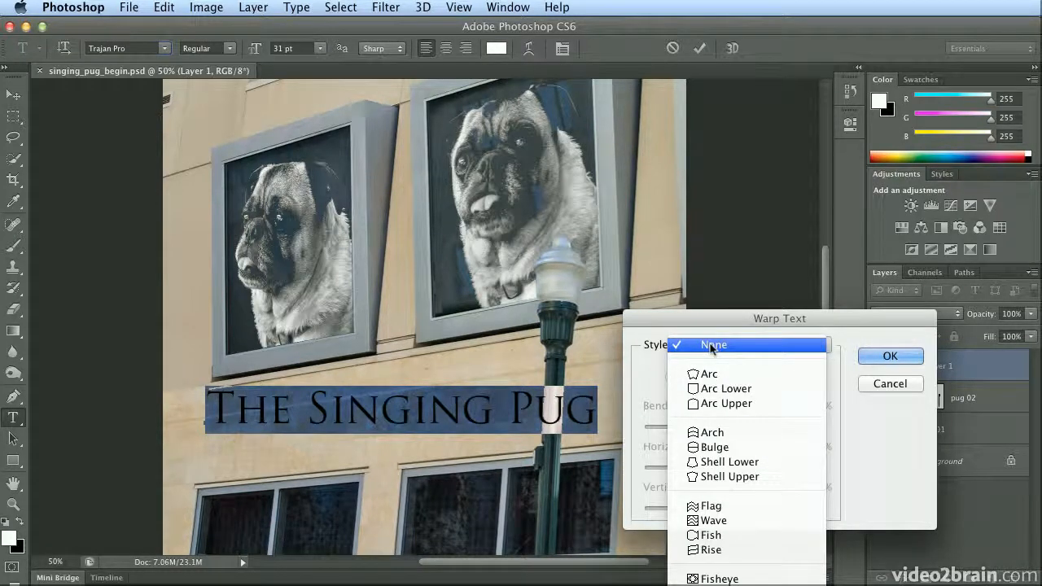
left_click(720, 551)
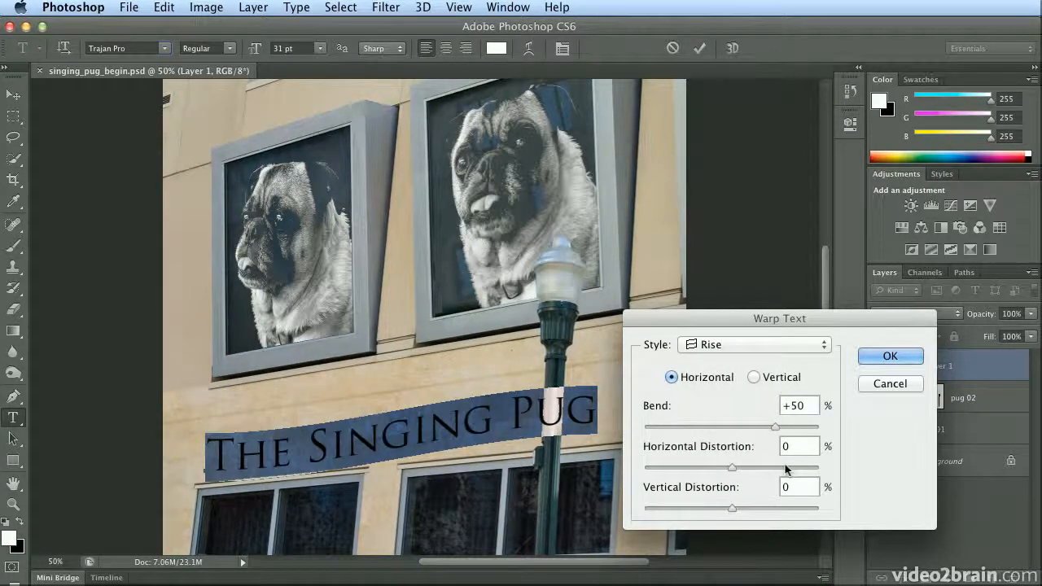
left_click_drag(775, 427, 732, 431)
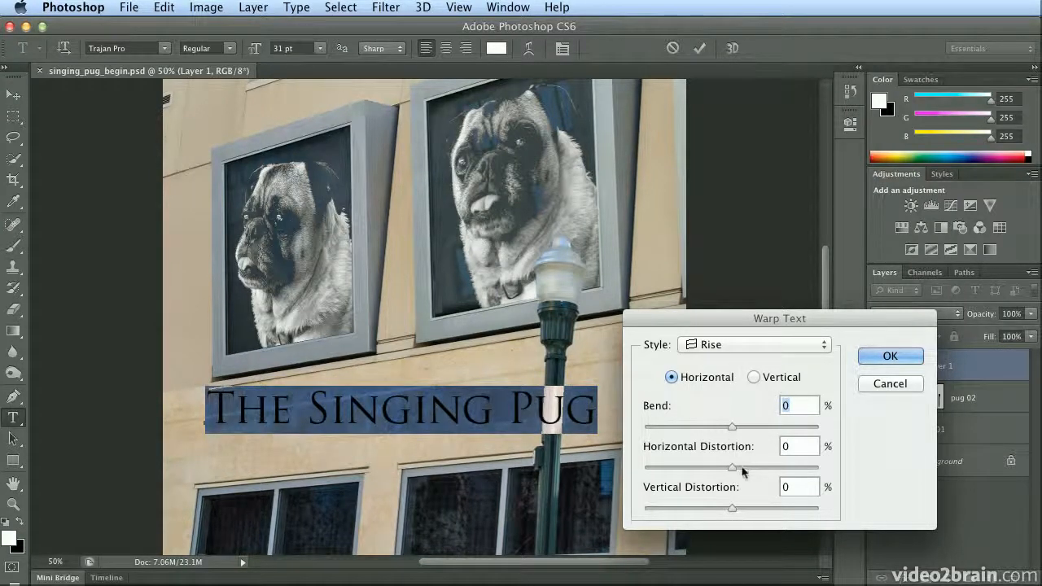
left_click_drag(737, 468, 747, 468)
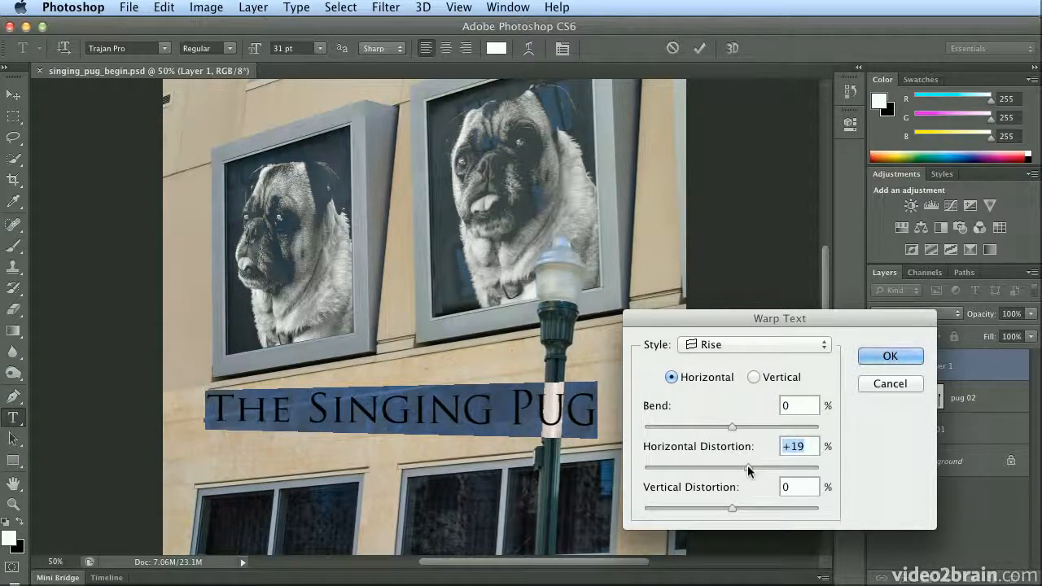
left_click_drag(747, 467, 713, 472)
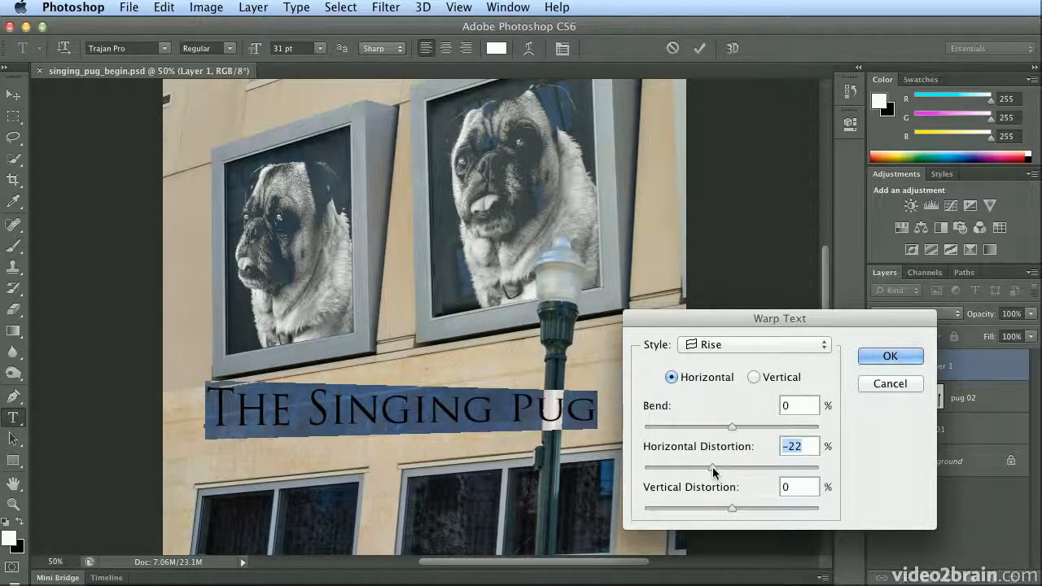
key("super+minus")
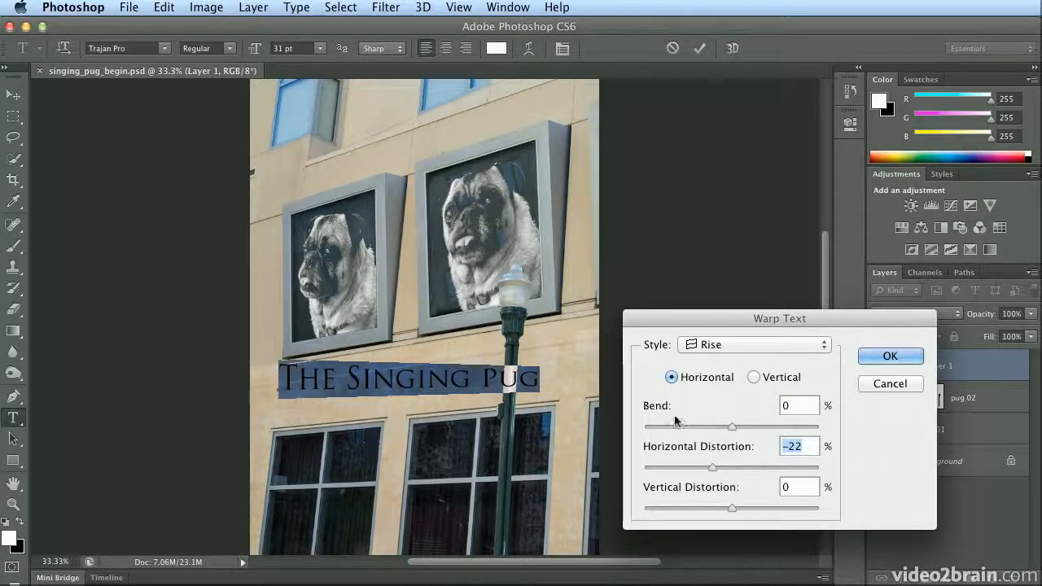
left_click_drag(721, 470, 735, 467)
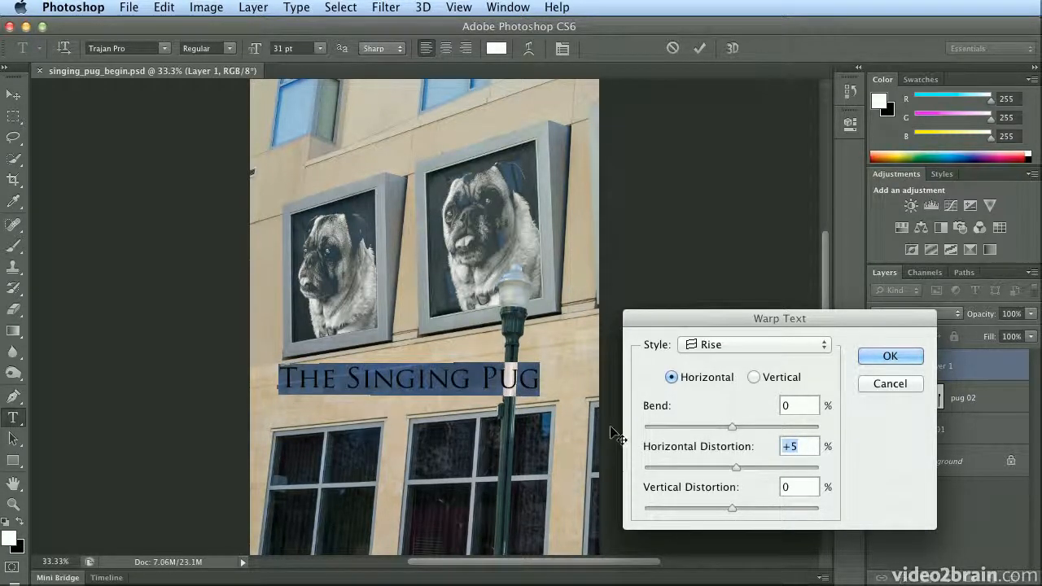
left_click(876, 361)
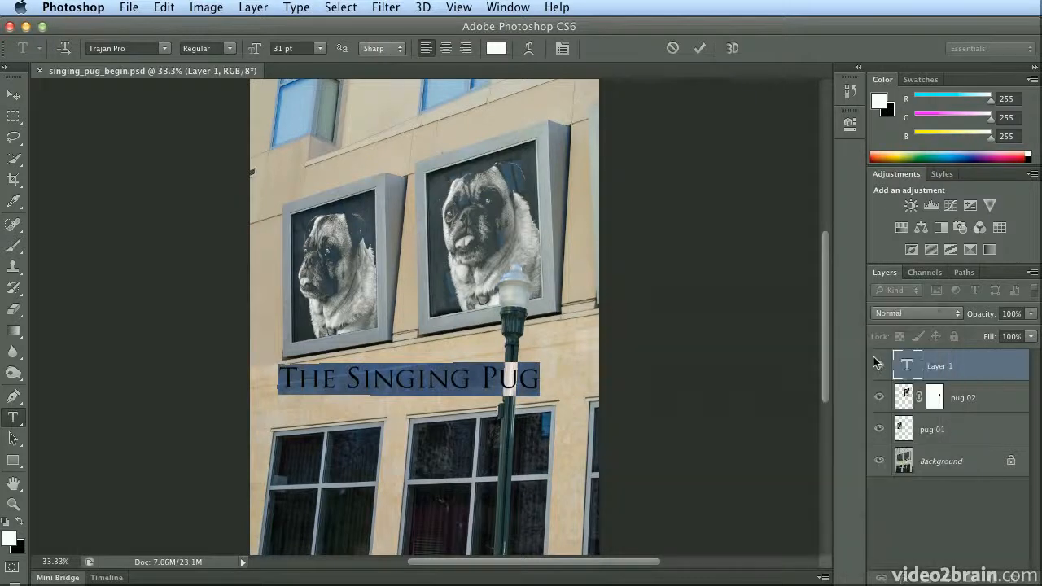
- Transform the sign text: rotate it about -7.2°, scale it to about 95%, and place it on the wall between the frames and windows
left_click(13, 96)
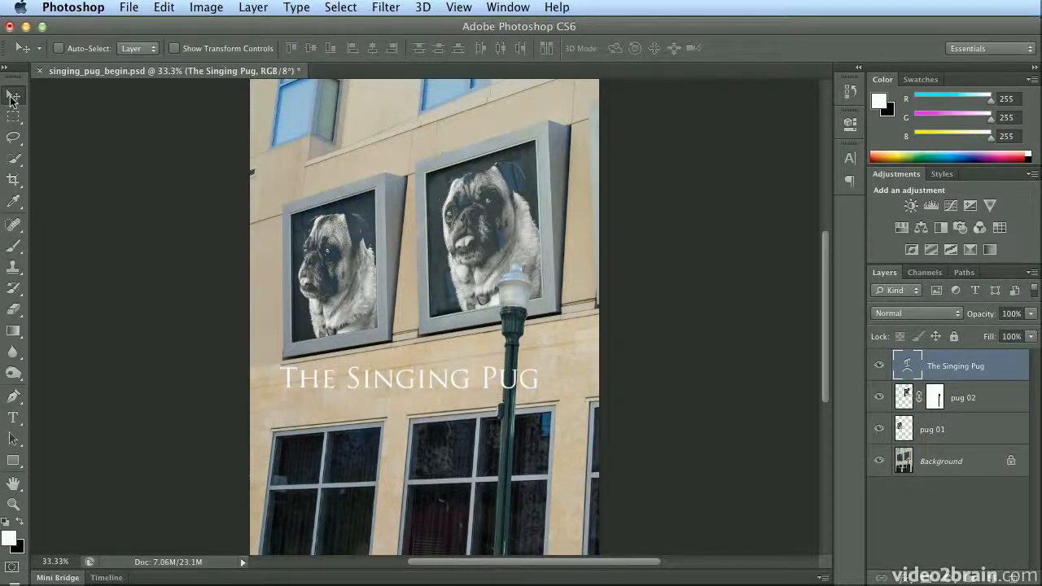
key("super+t")
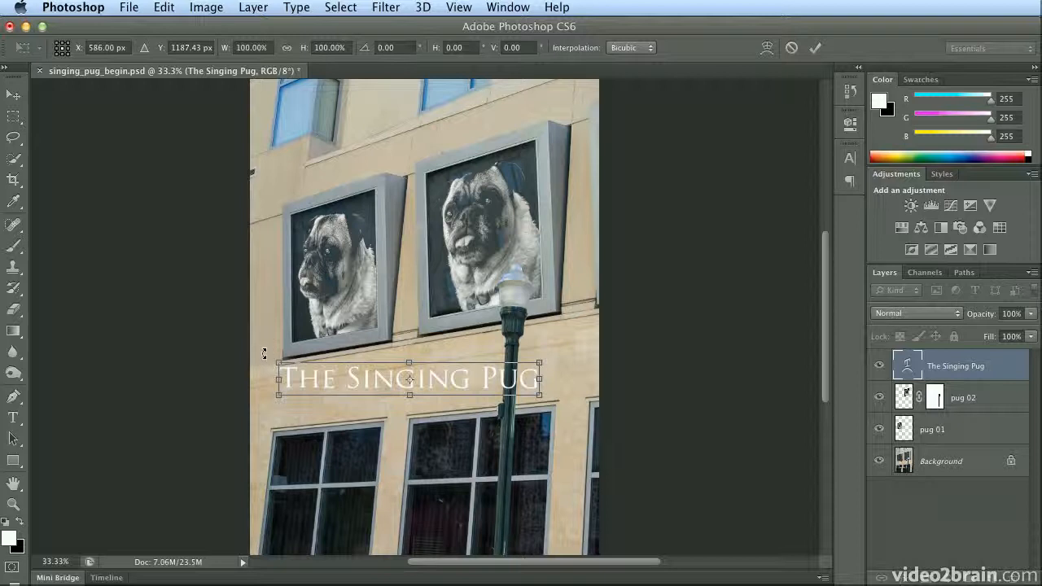
left_click_drag(262, 357, 259, 373)
left_click_drag(451, 370, 415, 381)
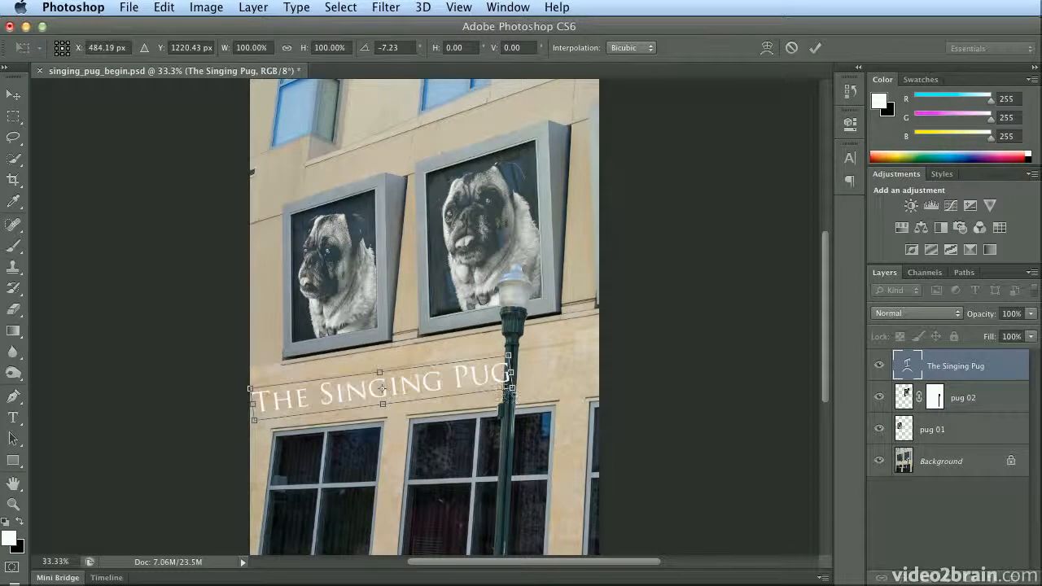
left_click_drag(512, 390, 493, 387)
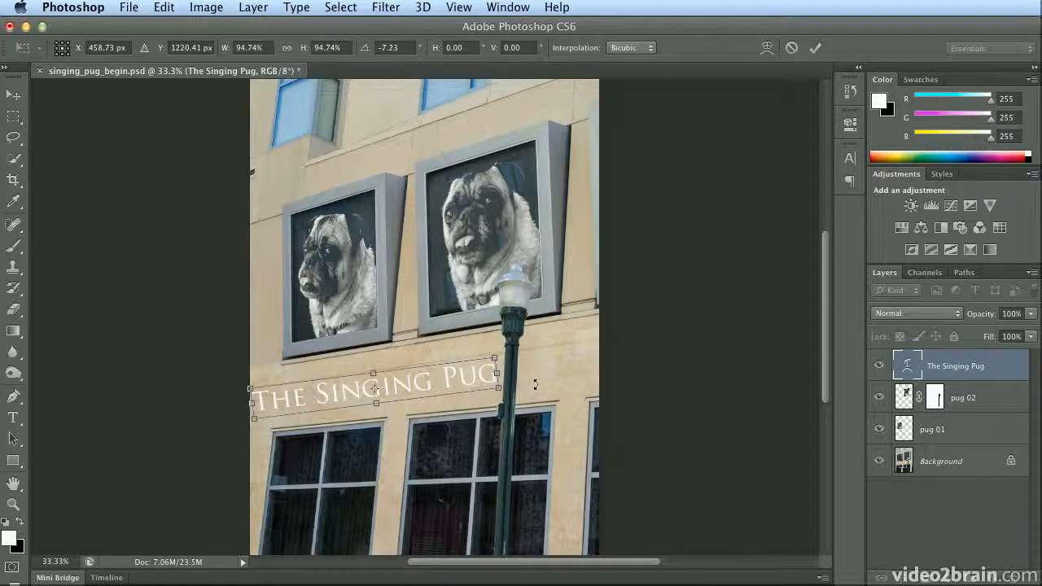
key("Return")
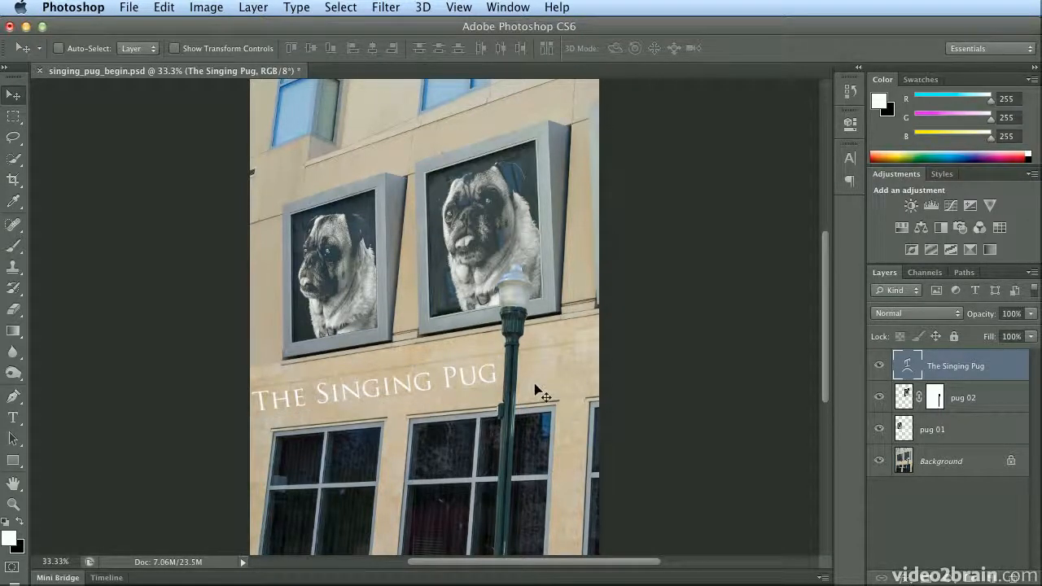
- Change the initial letters so the text reads "the singing pug" in lowercase, and shift it slightly right and down on the wall
key("t")
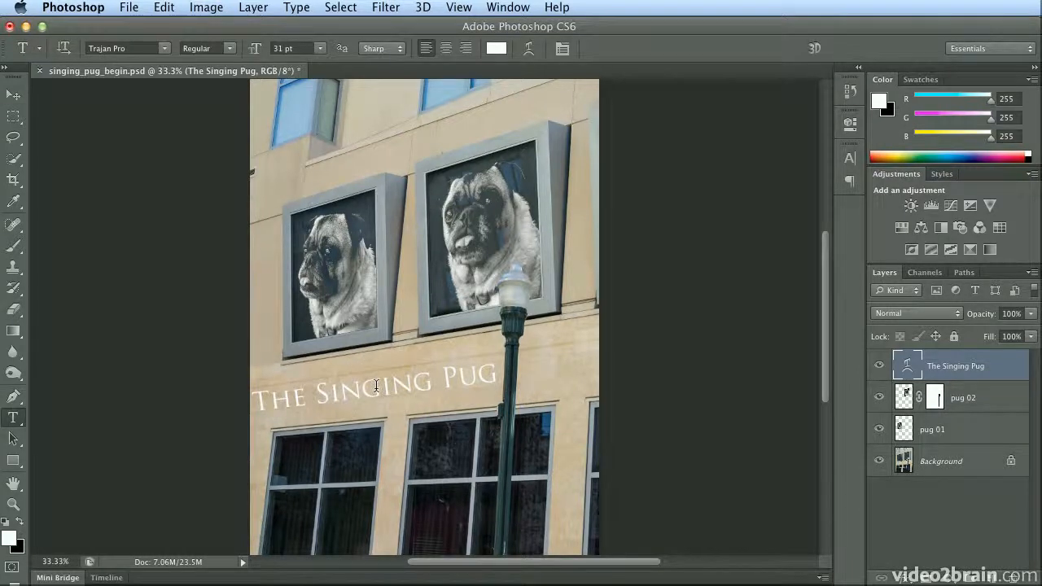
triple_click(377, 386)
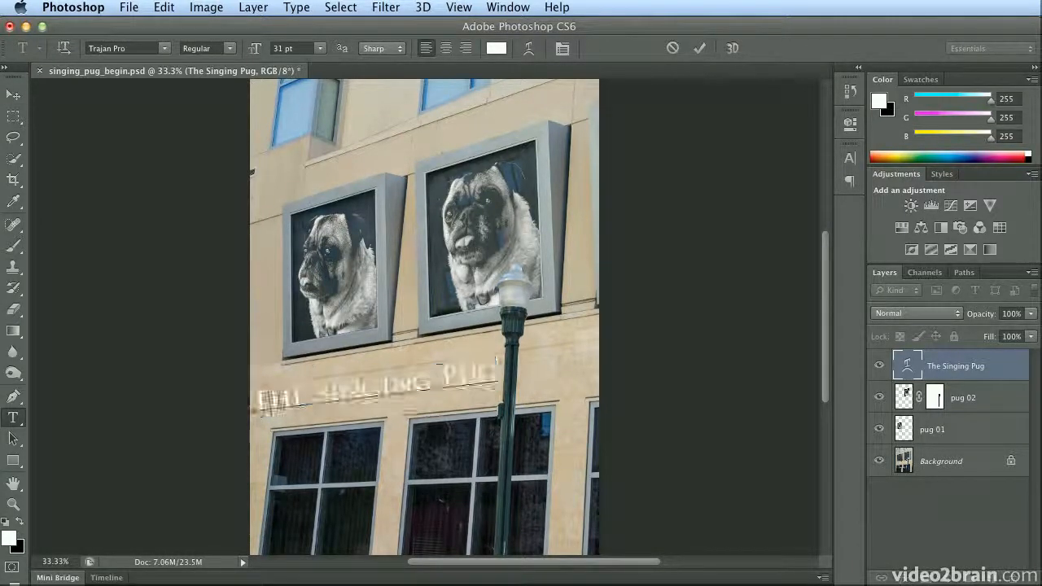
left_click(278, 399)
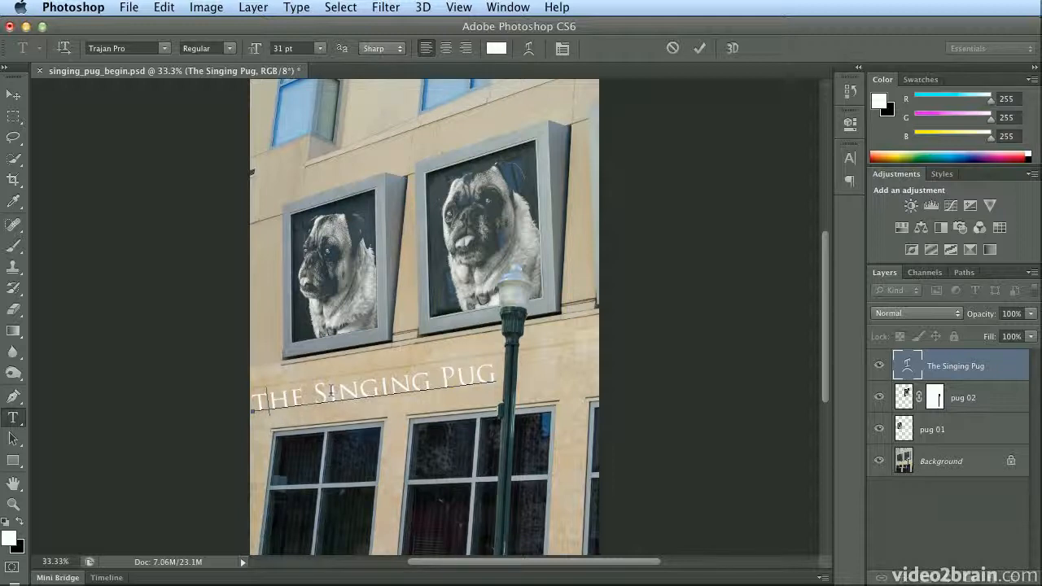
left_click_drag(493, 374, 451, 376)
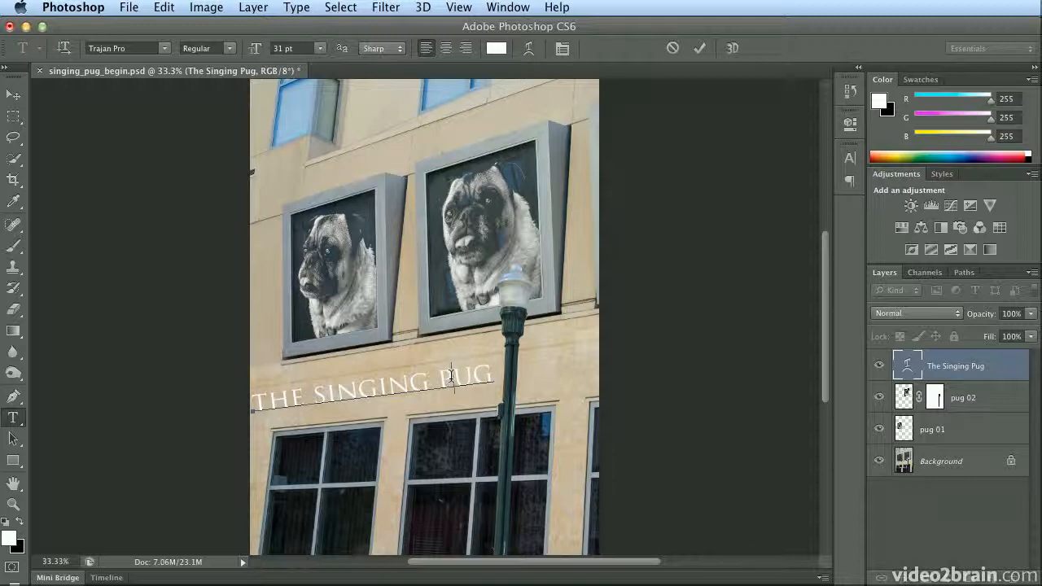
left_click(13, 94)
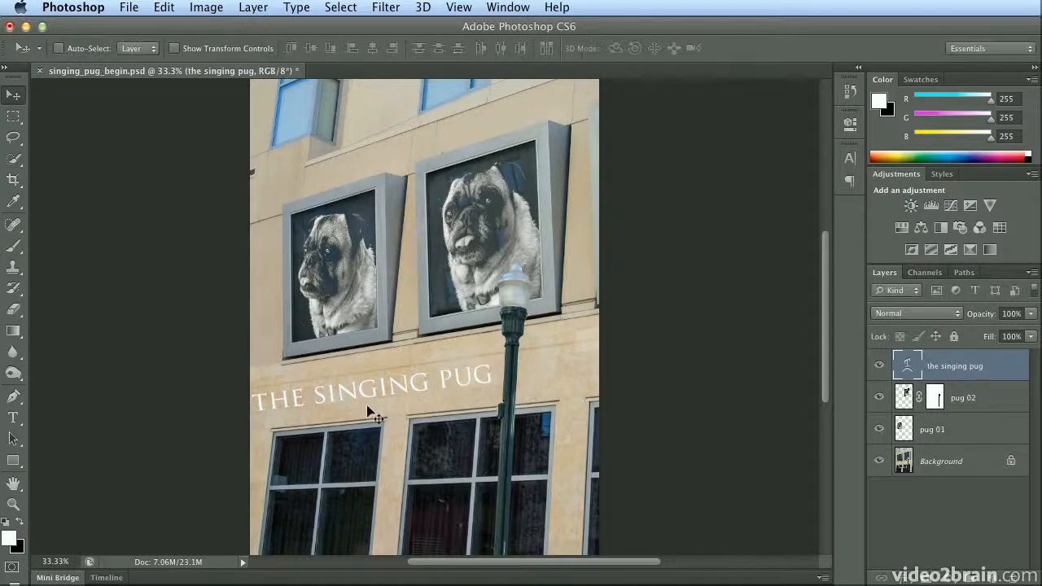
left_click_drag(366, 403, 368, 401)
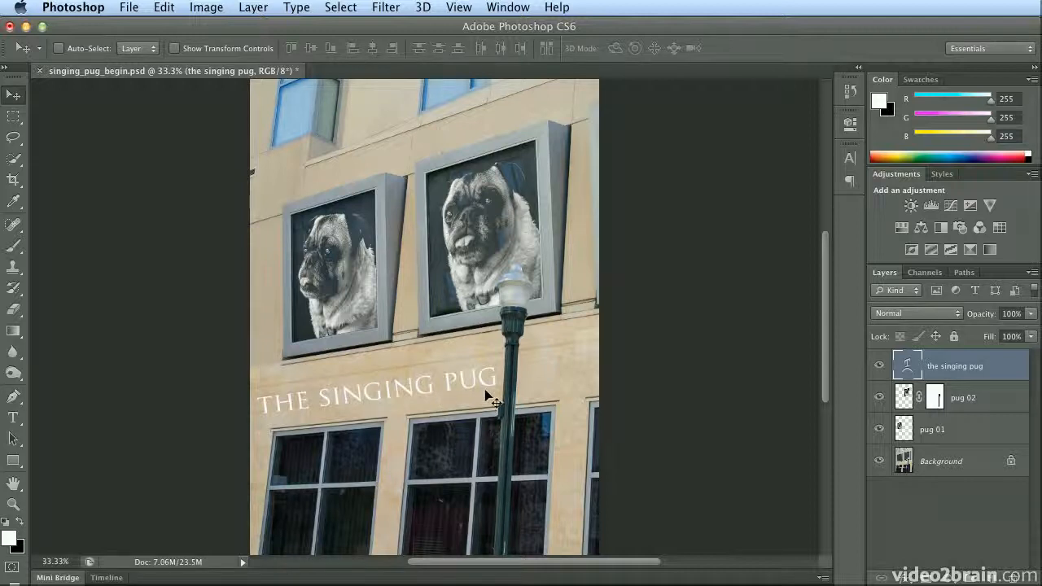
- Change the colour of the entire sign text to black
key("t")
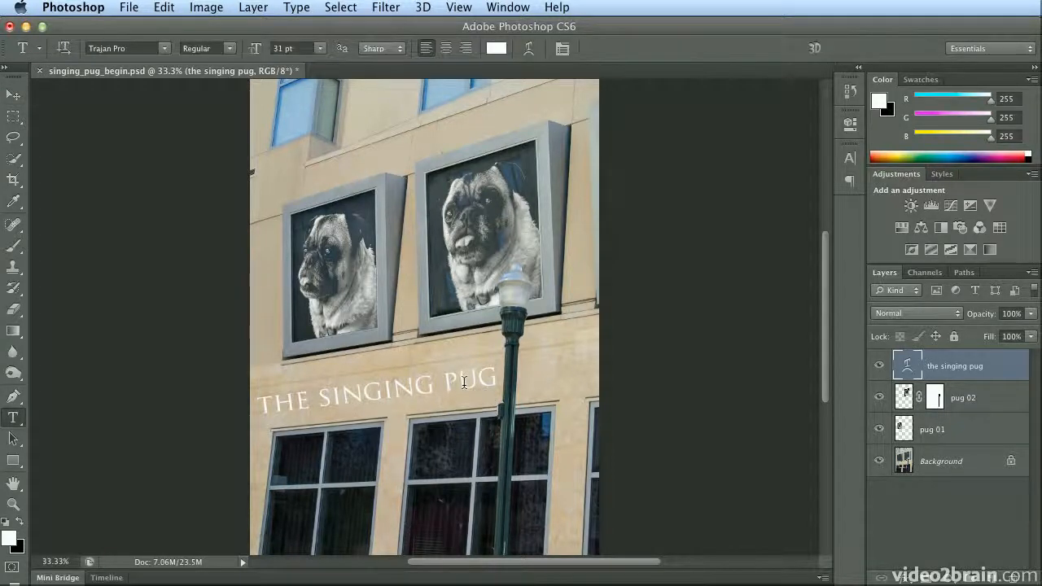
triple_click(464, 381)
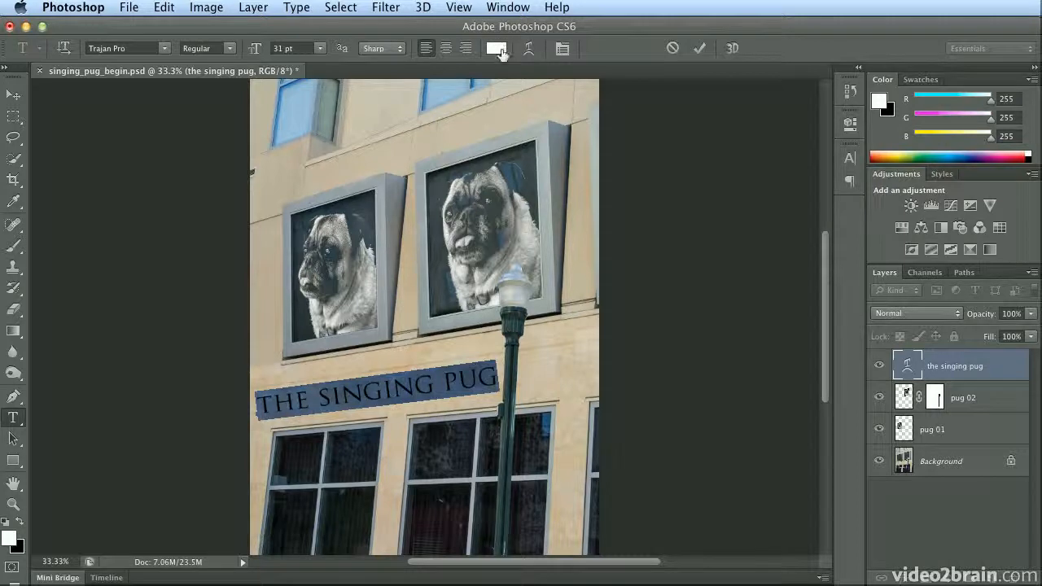
left_click(496, 48)
left_click_drag(745, 444, 777, 511)
left_click(913, 291)
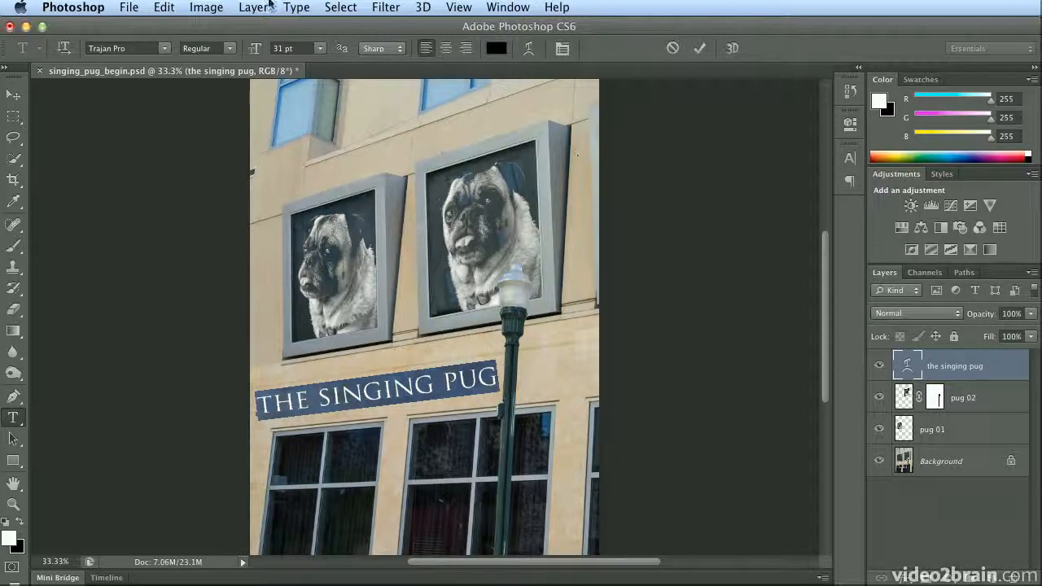
- In the text layer's Blending Options, raise the black Blend If threshold of the underlying layer to 182
left_click(244, 6)
mouse_move(295, 110)
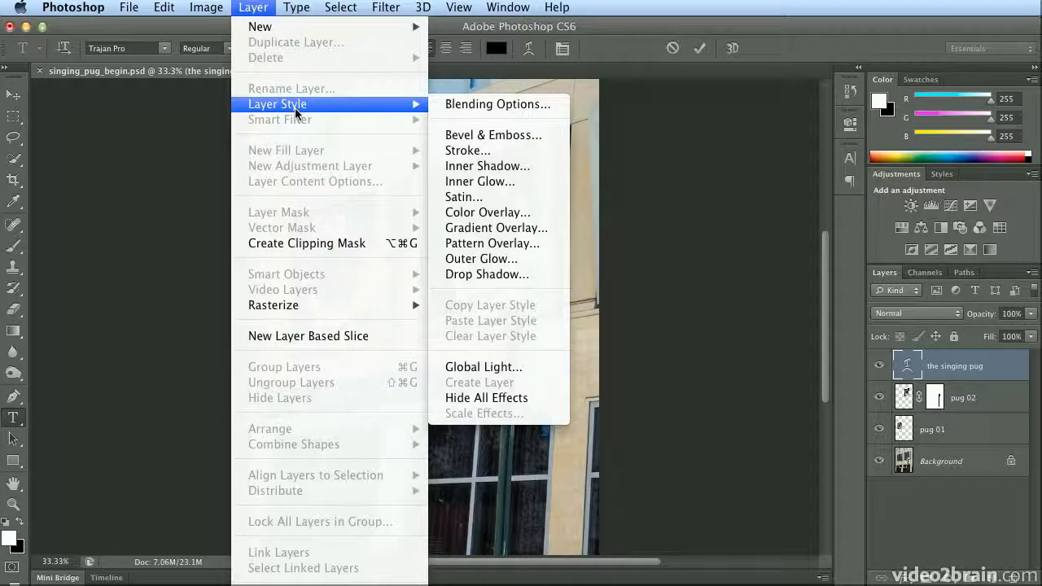
left_click(465, 104)
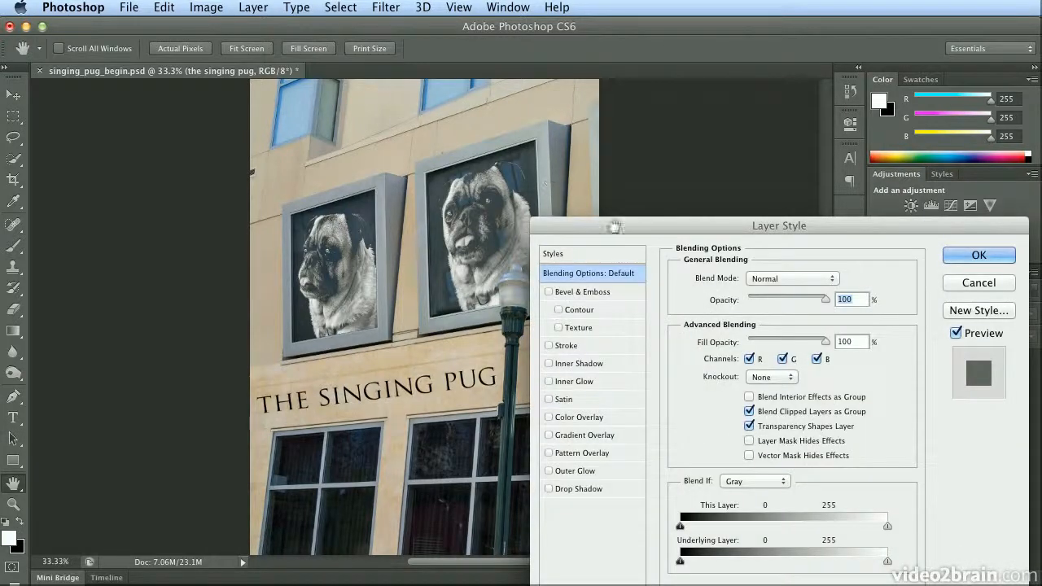
left_click_drag(616, 227, 586, 123)
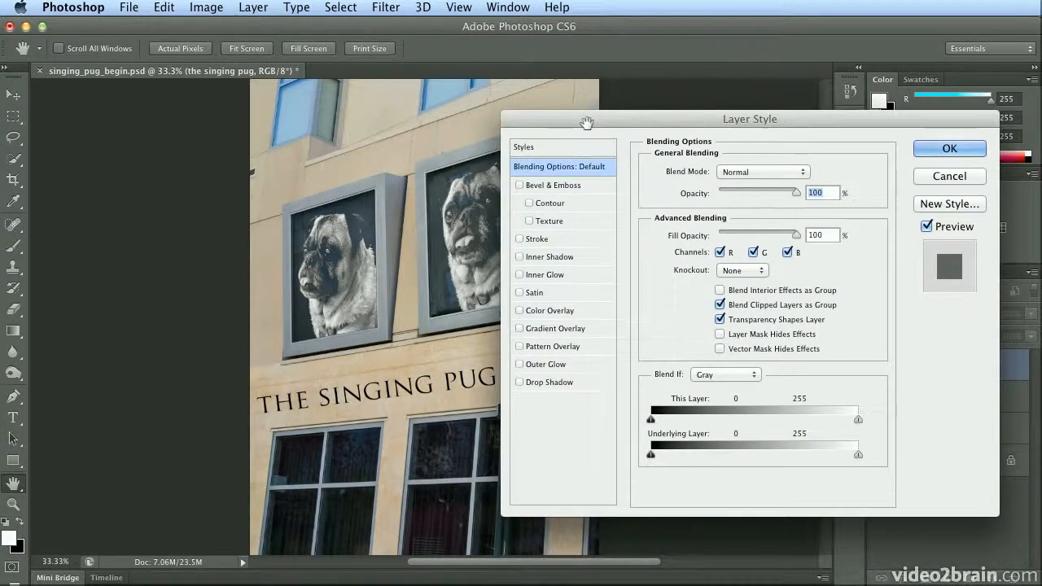
key("super+equal")
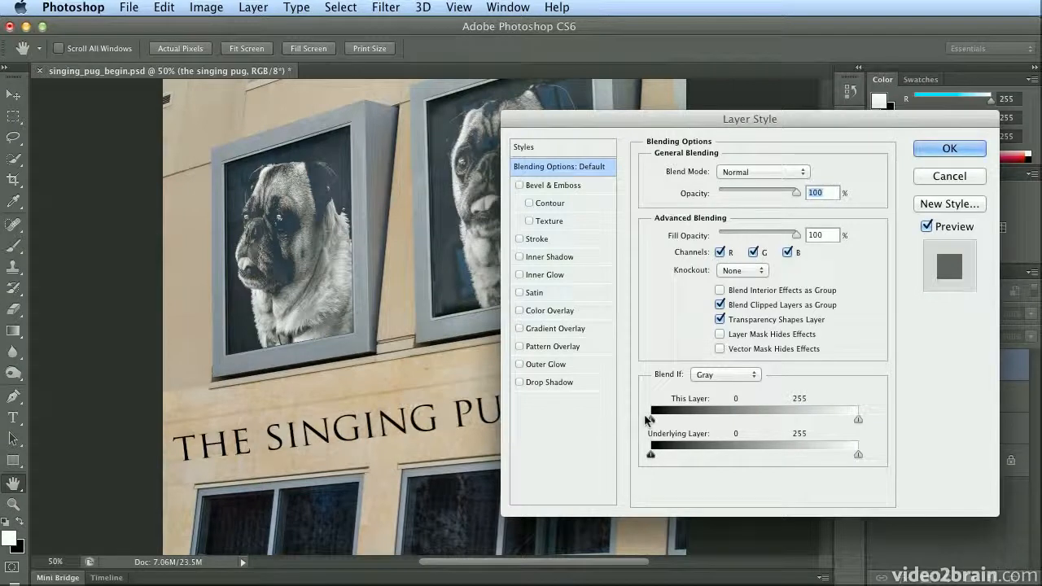
left_click_drag(649, 420, 624, 421)
left_click_drag(652, 460, 793, 454)
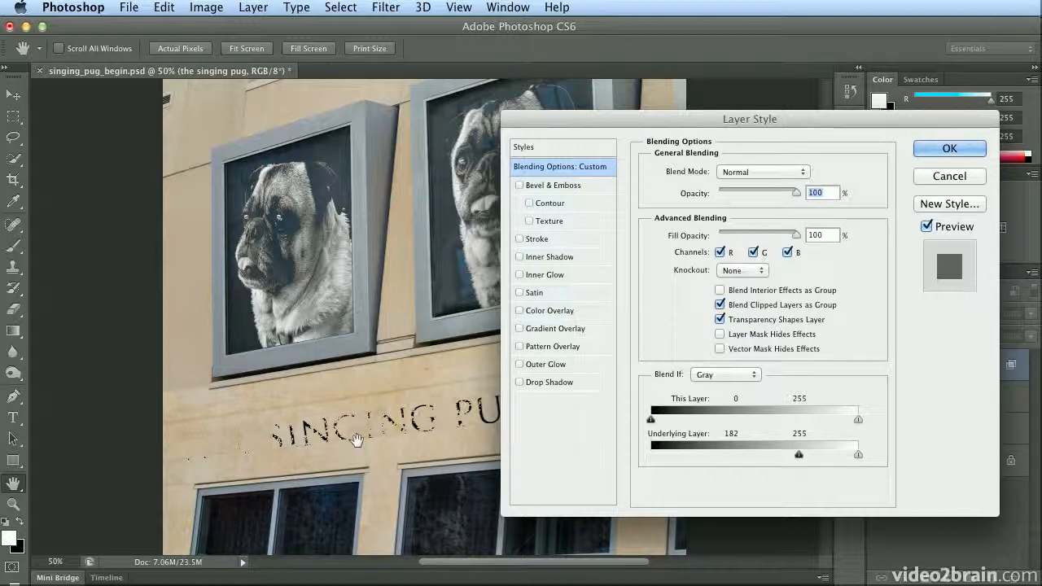
- Split the underlying layer's black Blend If threshold to 158 / 182 so the wall texture fades softly through the letters
key("alt")
left_click_drag(800, 456, 778, 461)
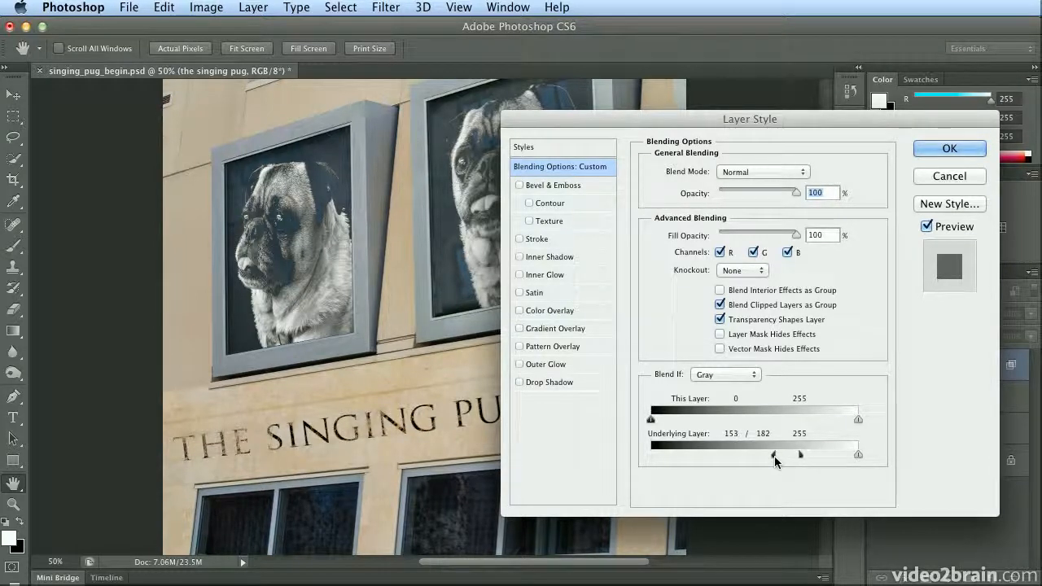
left_click_drag(805, 459, 777, 458)
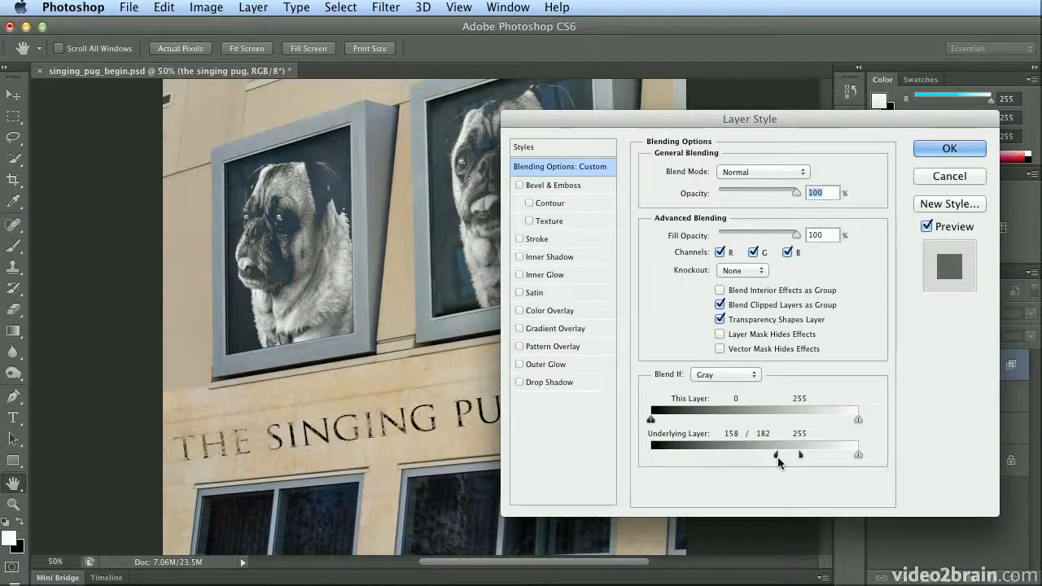
- Add a Bevel & Emboss effect to the text with 20% depth and 2 px size
left_click(574, 186)
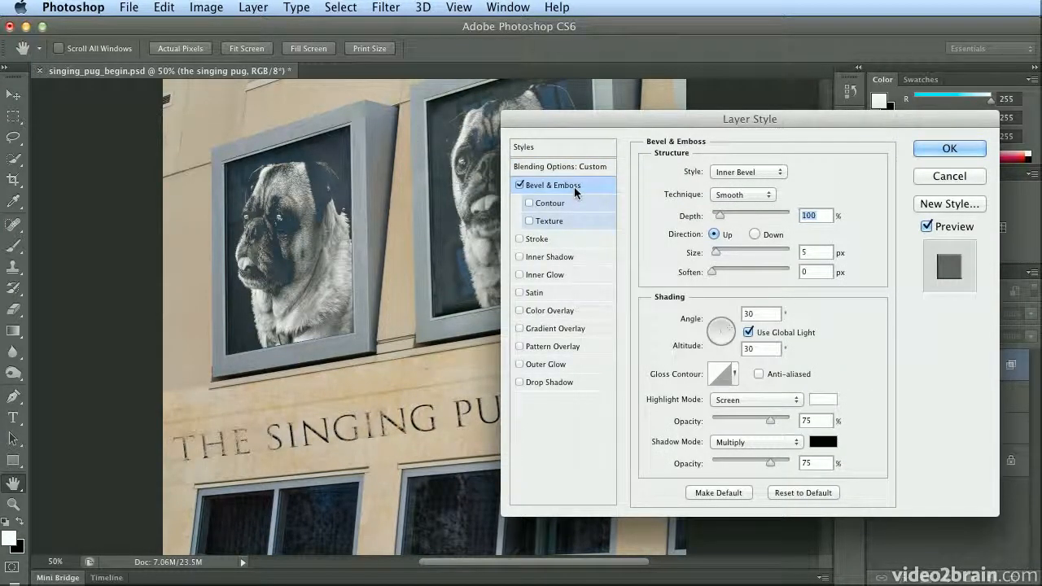
type("20")
key("Tab")
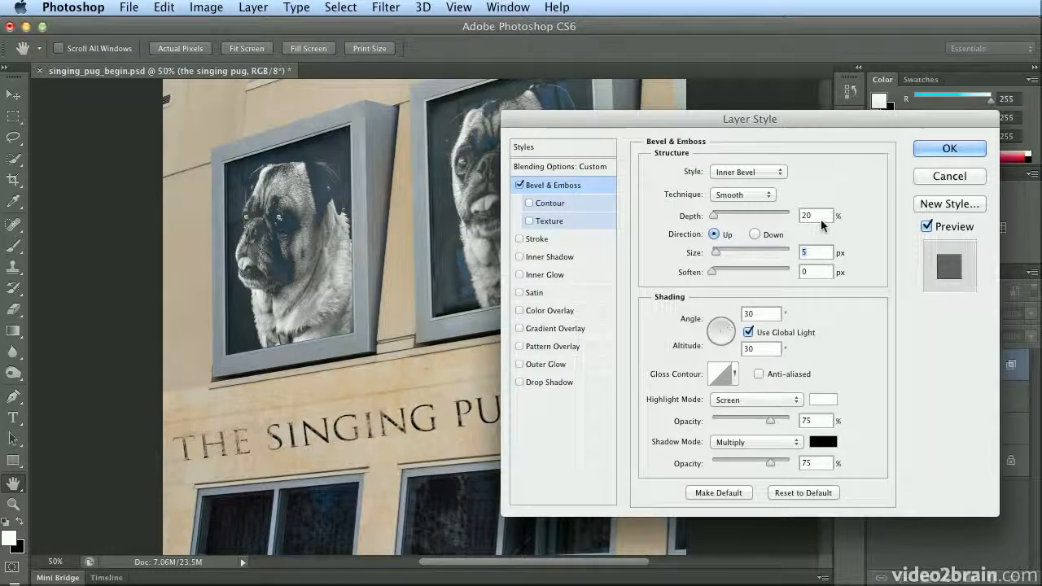
type("2")
key("Tab")
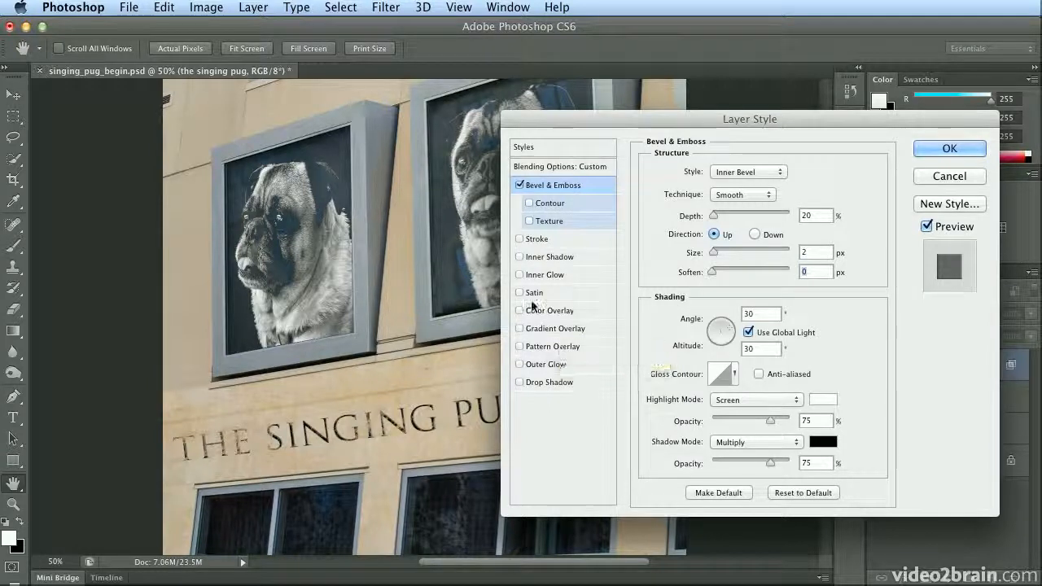
- Add a default Inner Shadow and a Drop Shadow with 20% opacity and 2 px size, and apply the layer style
left_click(556, 257)
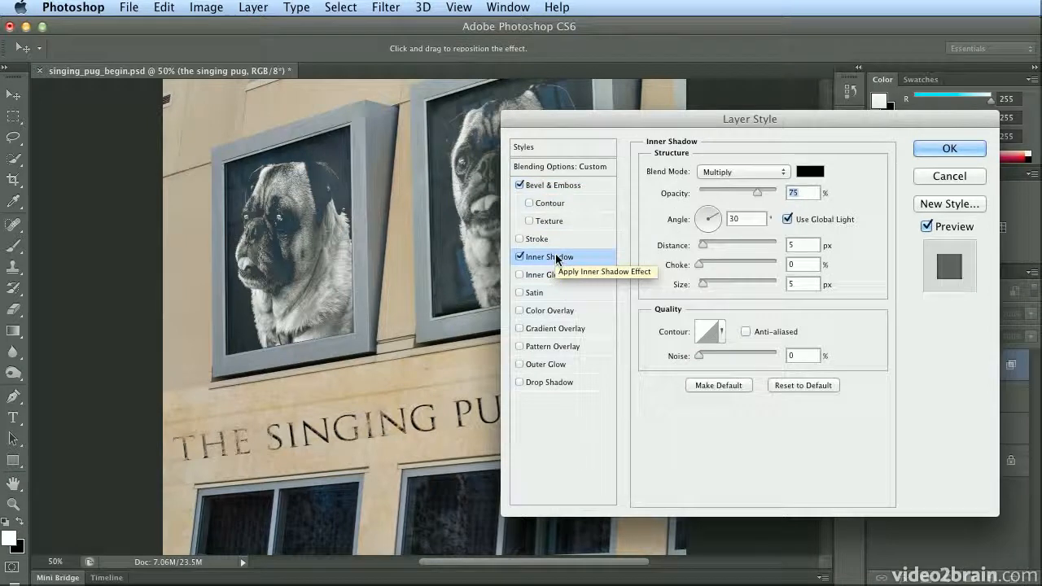
left_click(553, 382)
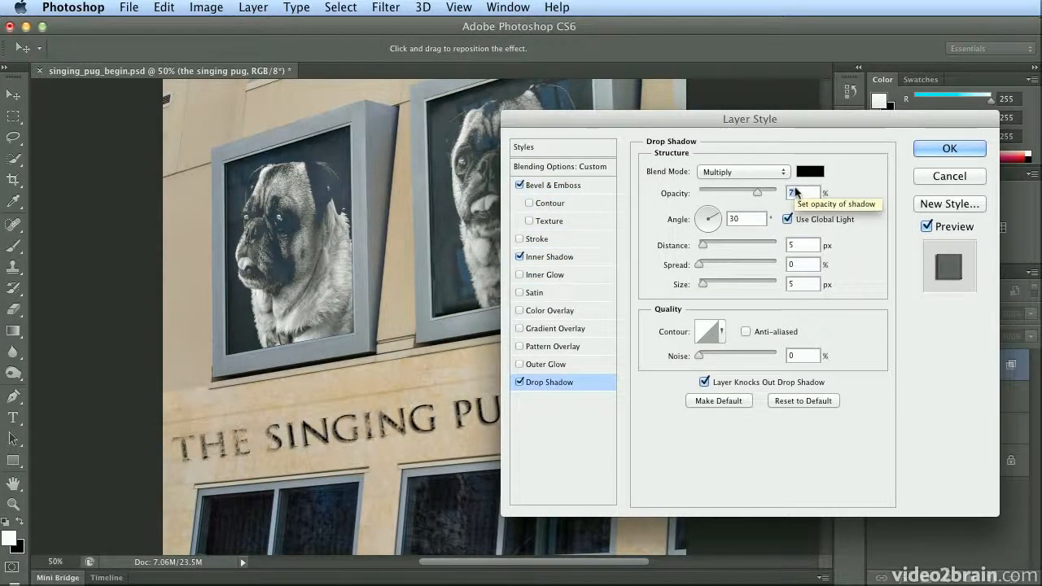
type("20")
key("Tab")
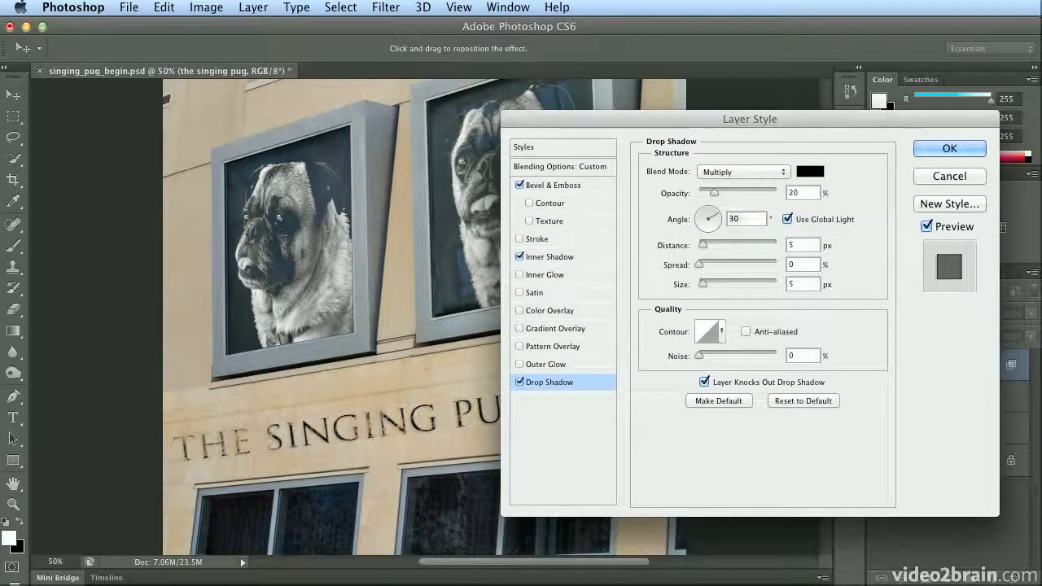
double_click(803, 283)
type("2")
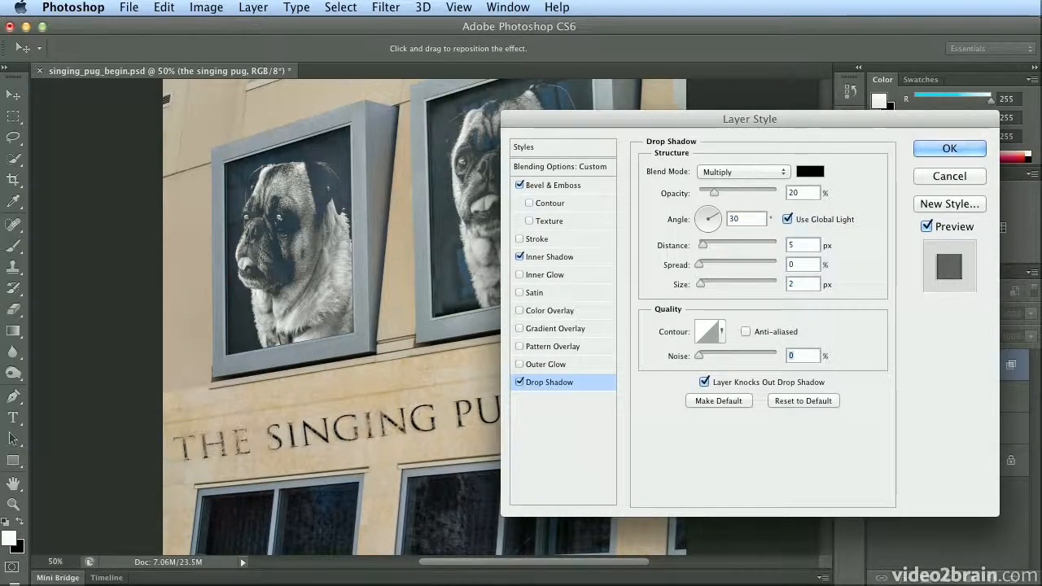
left_click(950, 148)
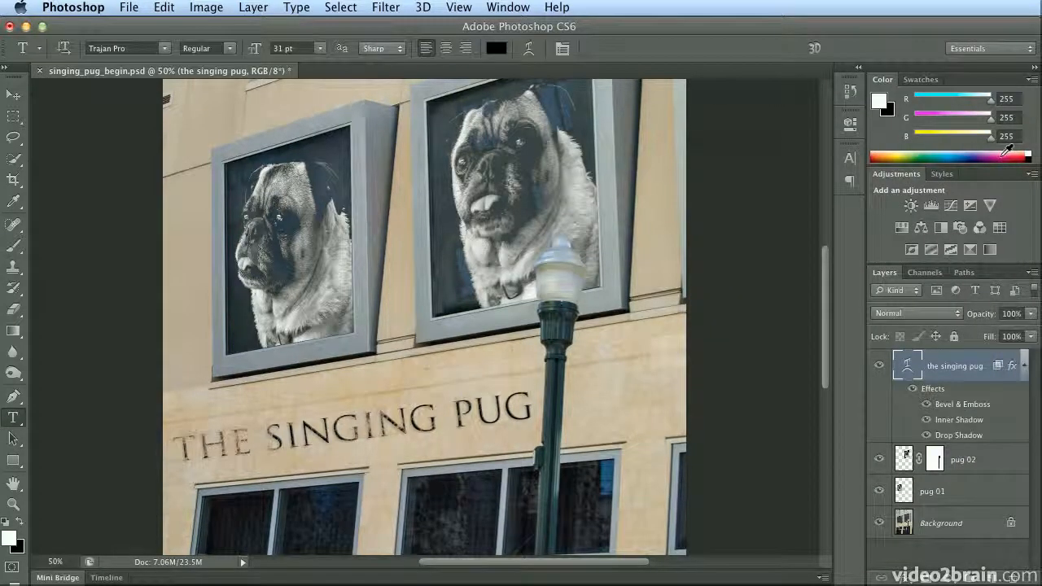
- Refine the text layer's underlying-layer Blend If black threshold to 154 / 177 and apply it
key("super+0")
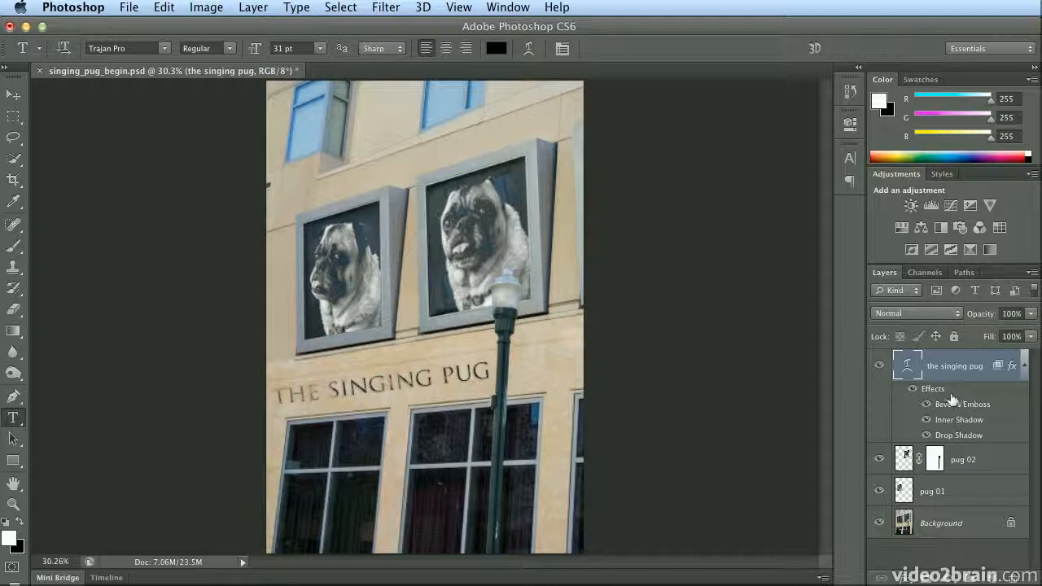
double_click(953, 397)
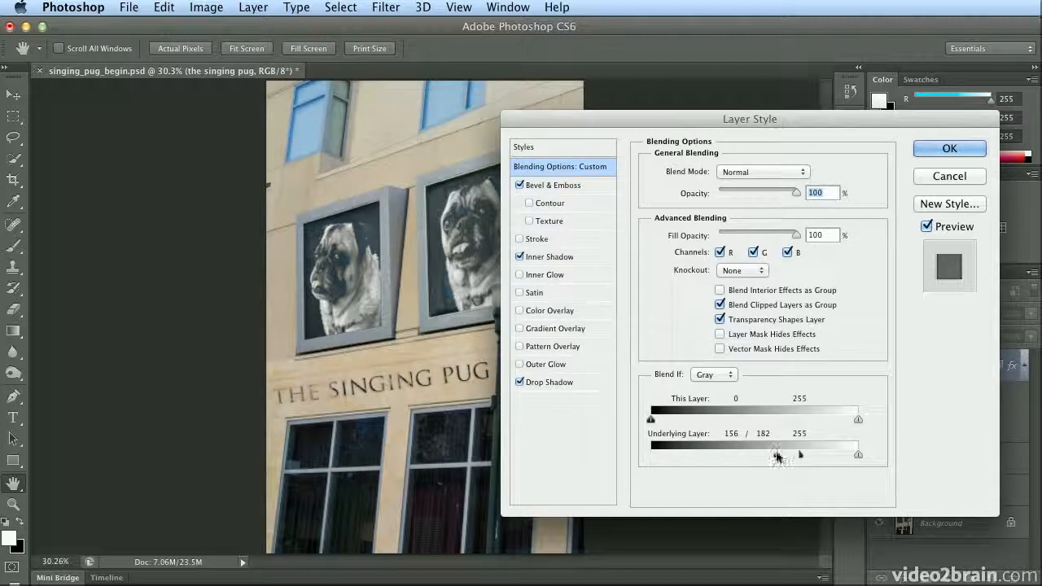
mouse_move(779, 454)
left_mouse_down()
mouse_move(795, 454)
mouse_move(776, 454)
left_mouse_up()
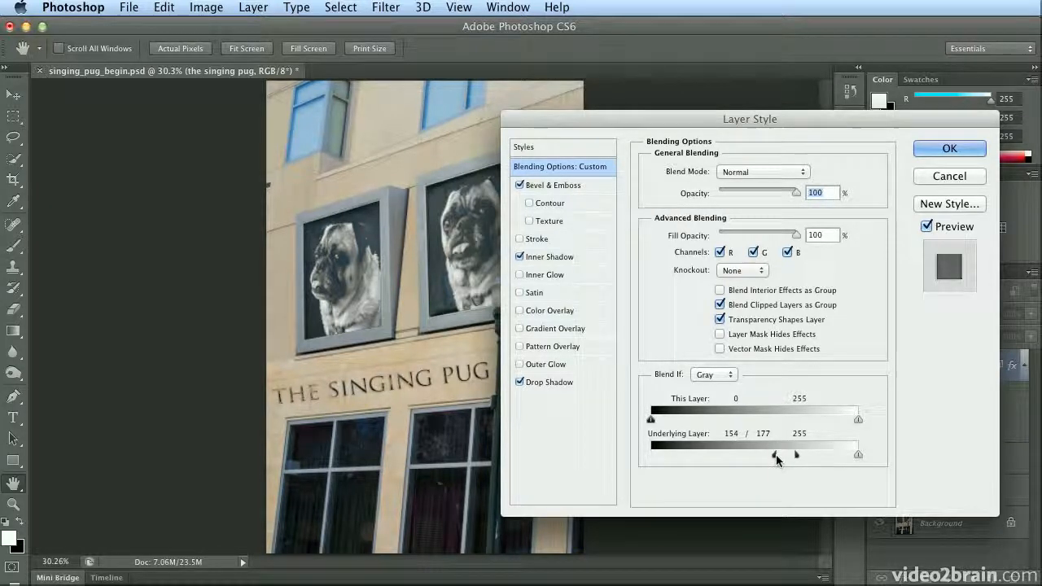
left_click(949, 148)
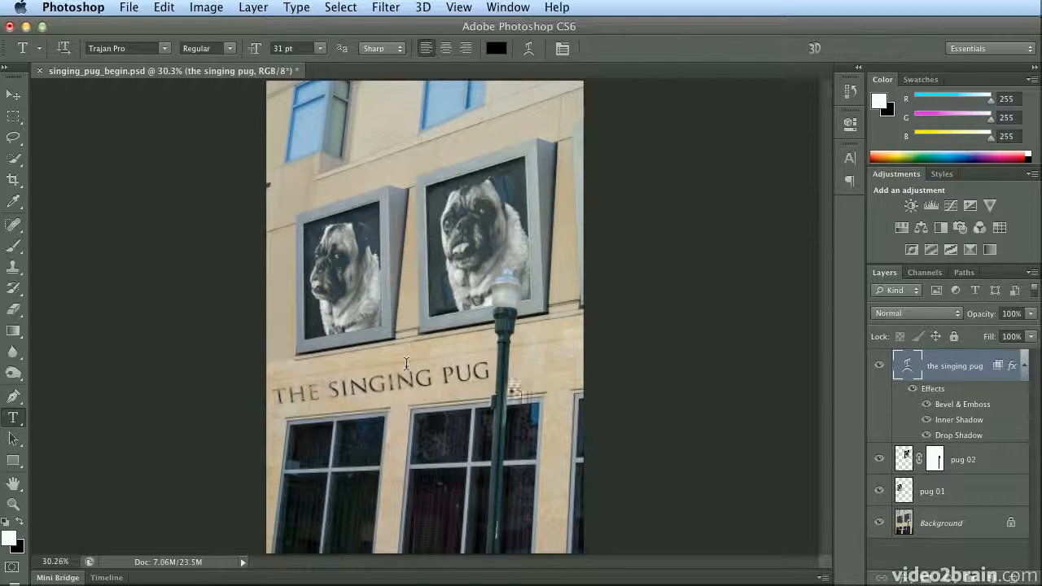
- Skew the sign text horizontally by -5.8° to match the slant of the building
key("super+t")
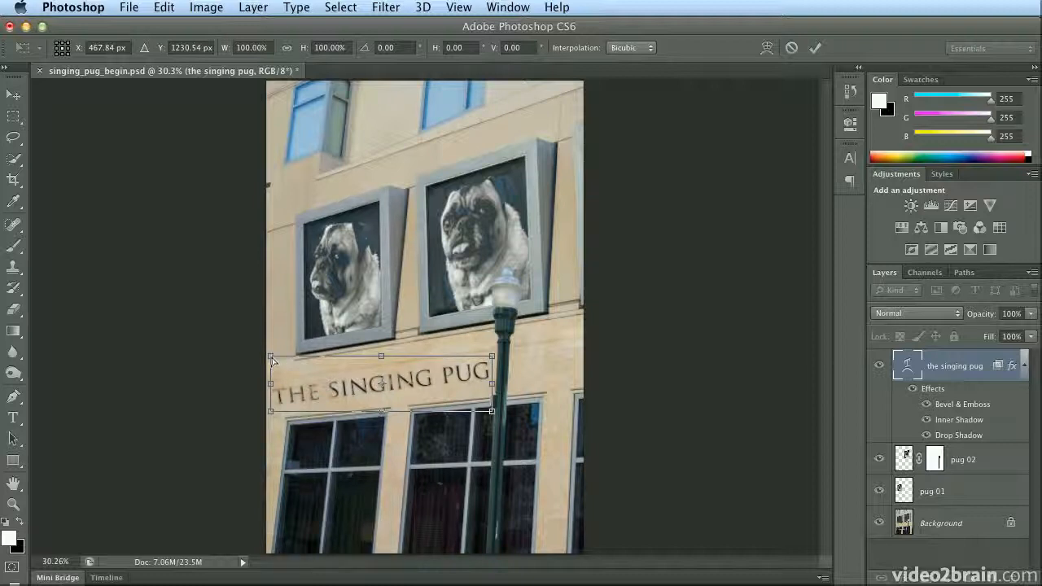
left_click_drag(275, 358, 278, 359)
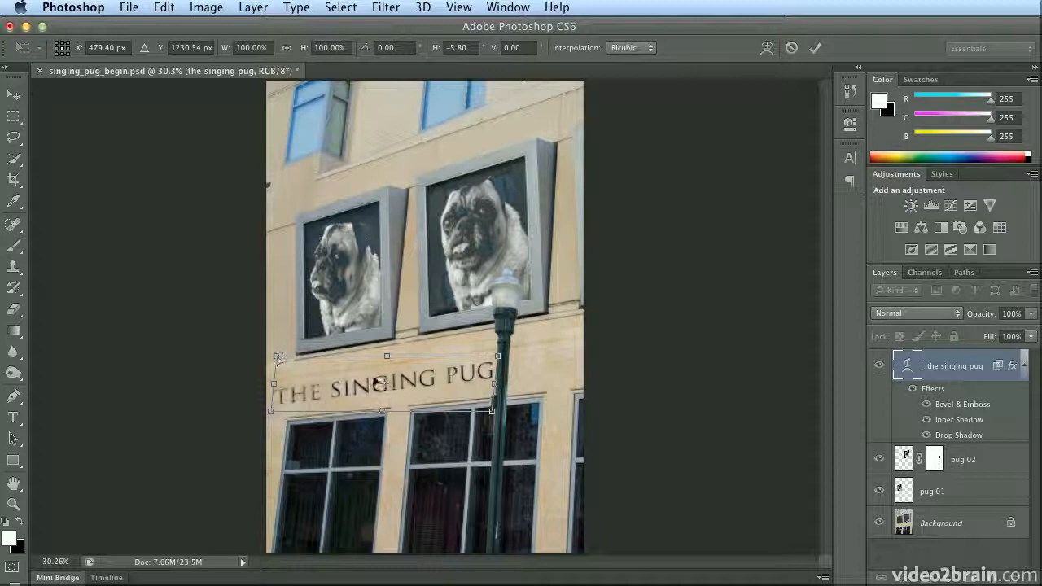
key("Return")
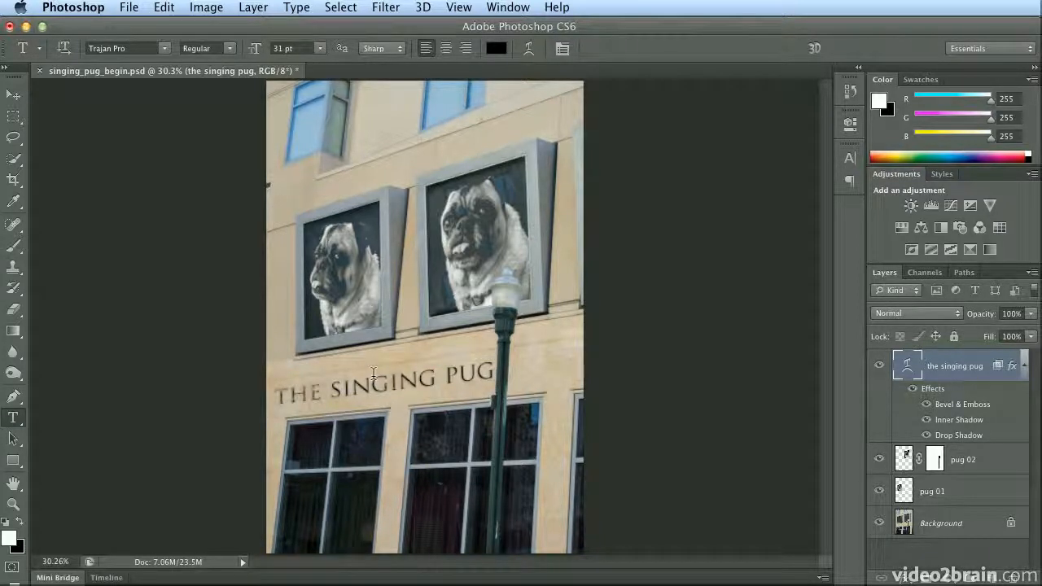
- Reopen the Layer Style settings of the sign text layer
double_click(932, 391)
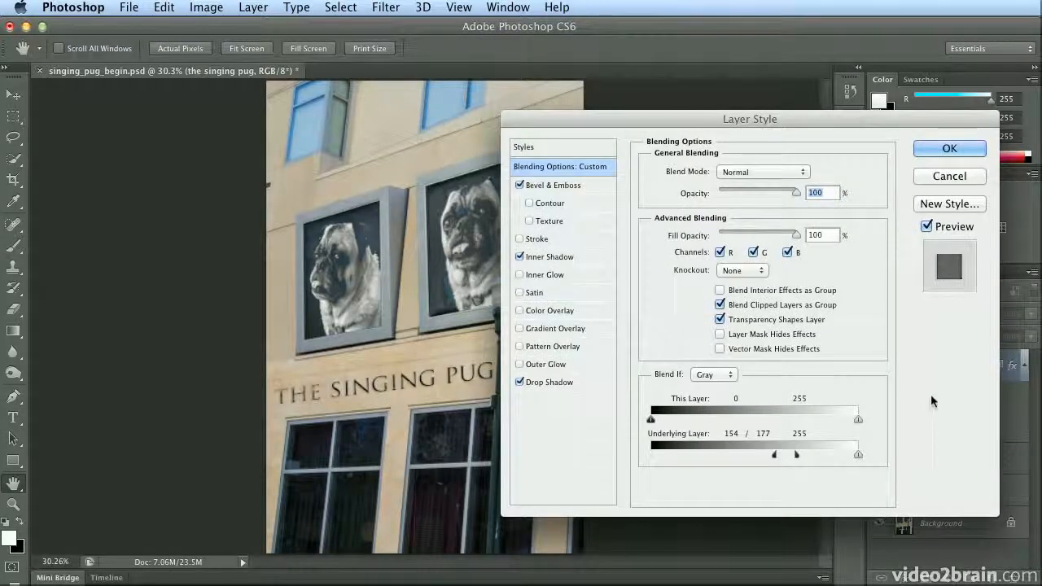